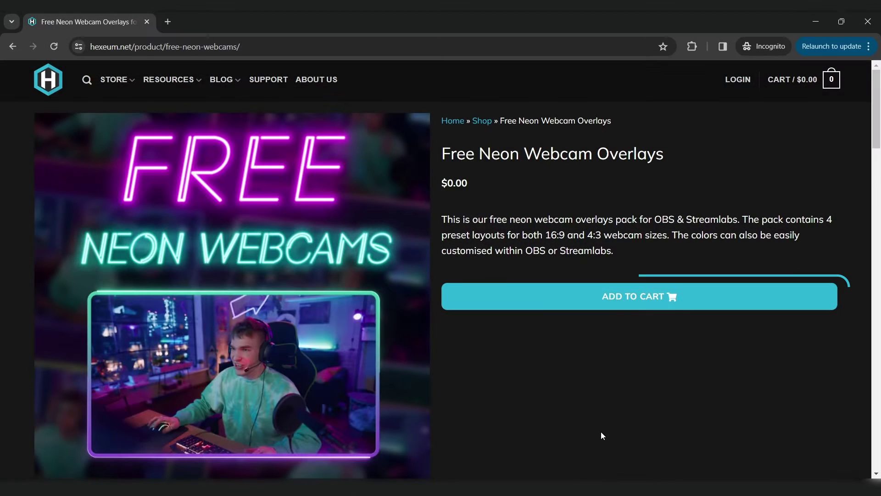
Add the Free Neon Webcam Overlays pack to the cart and check out at $0.00
click(626, 297)
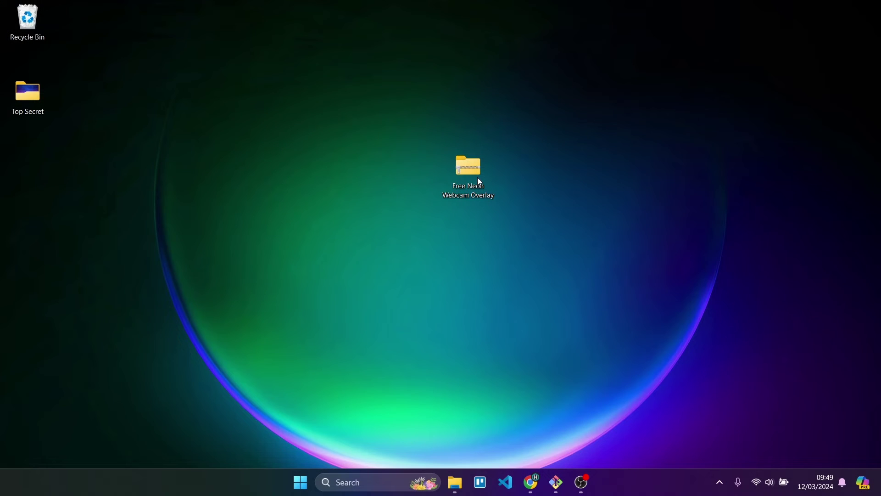
Extract the Free Neon Webcam Overlay zip and open the resulting folder
right_click(478, 178)
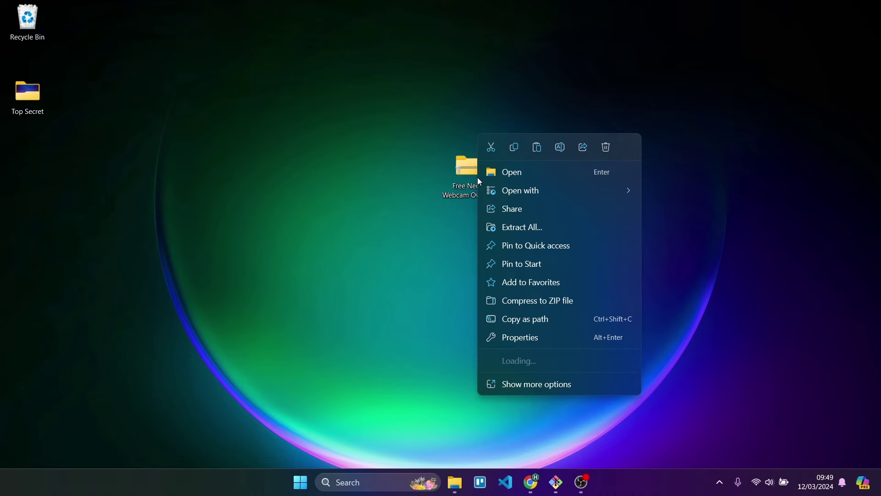
click(500, 226)
click(530, 352)
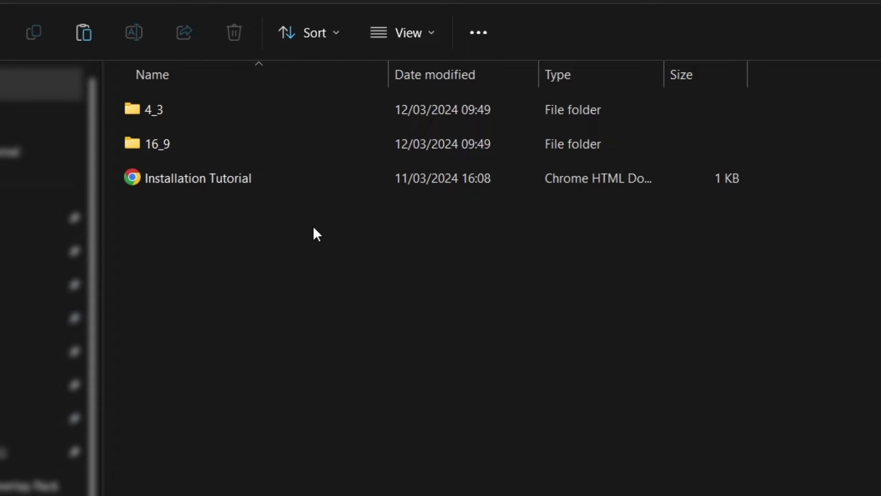
Open the 16_9 folder to view its Constant, Pulse and Static versions
double_click(201, 145)
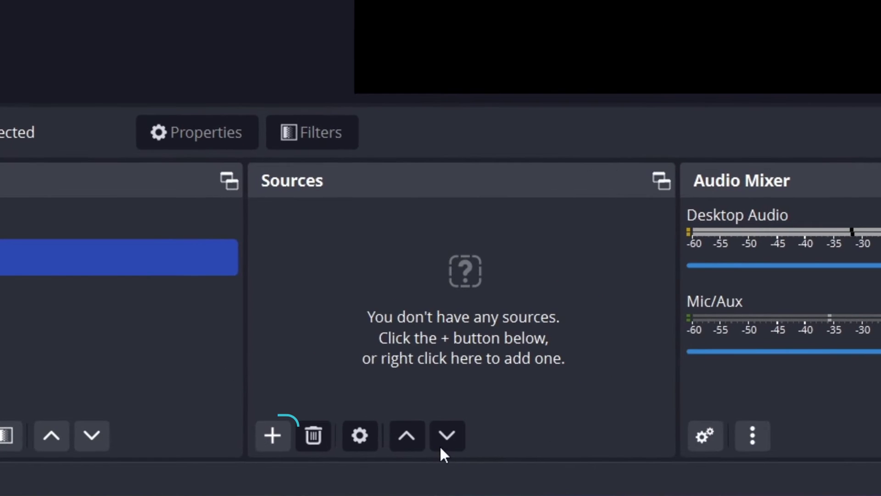
Add a new Media Source to Scene 3's Sources list
click(268, 440)
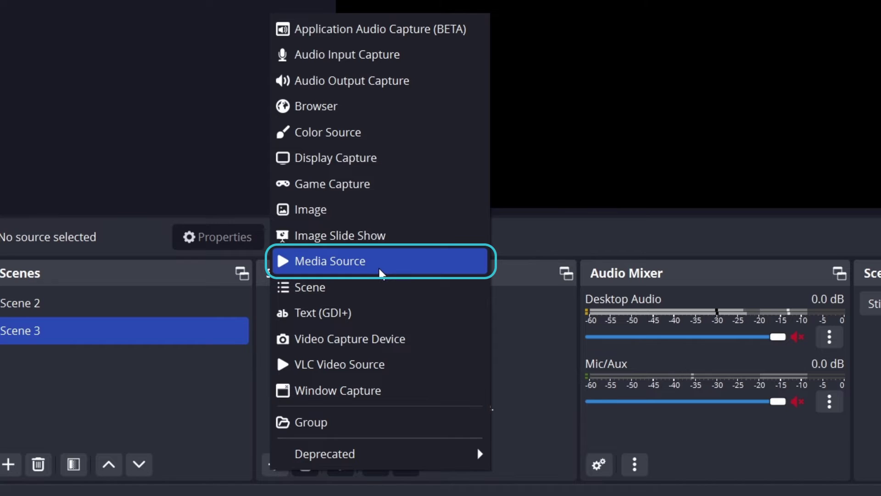
click(413, 256)
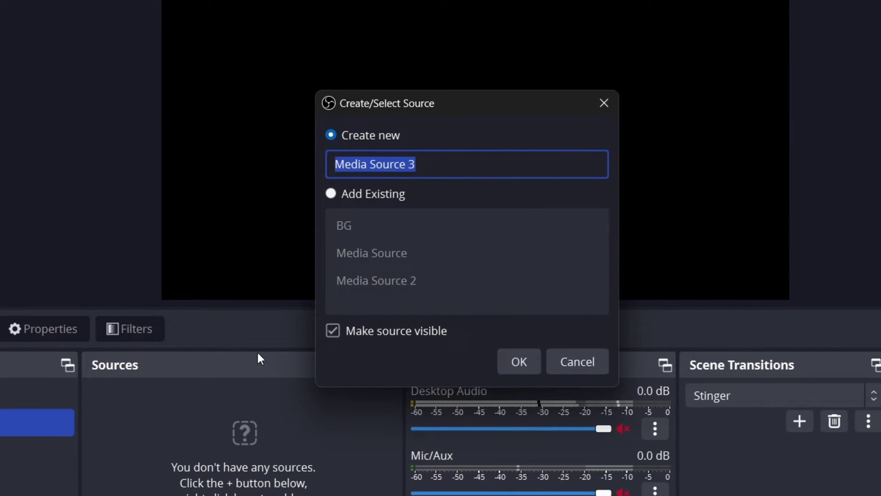
Name the source Webcam Frame and load Webcam Version 4 Constant.webm from 16_9/Constant
text(Webcam Frame)
click(526, 368)
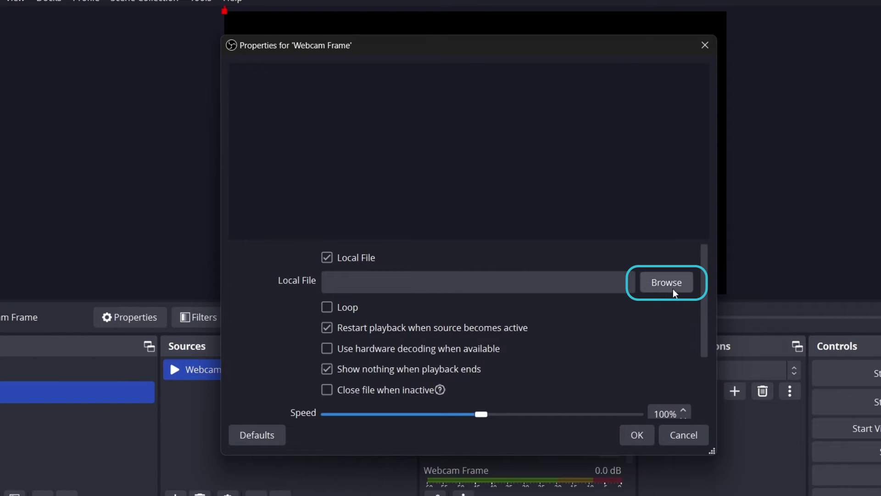
click(674, 285)
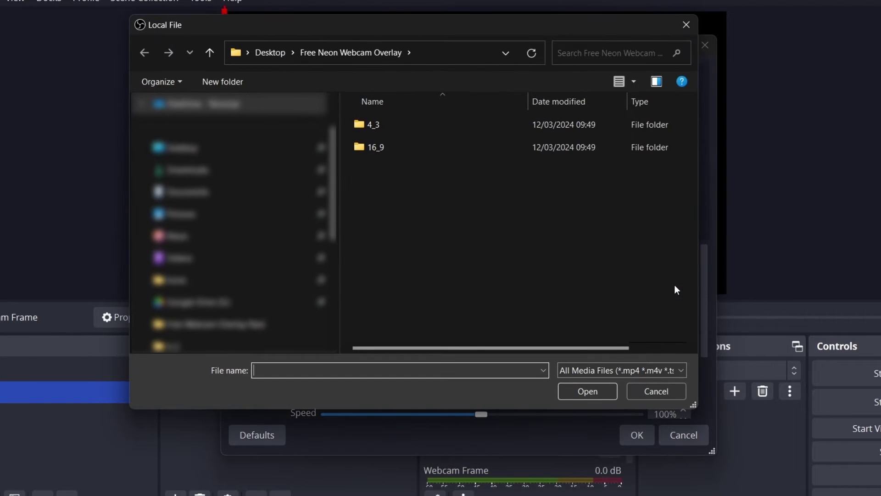
double_click(392, 149)
double_click(395, 129)
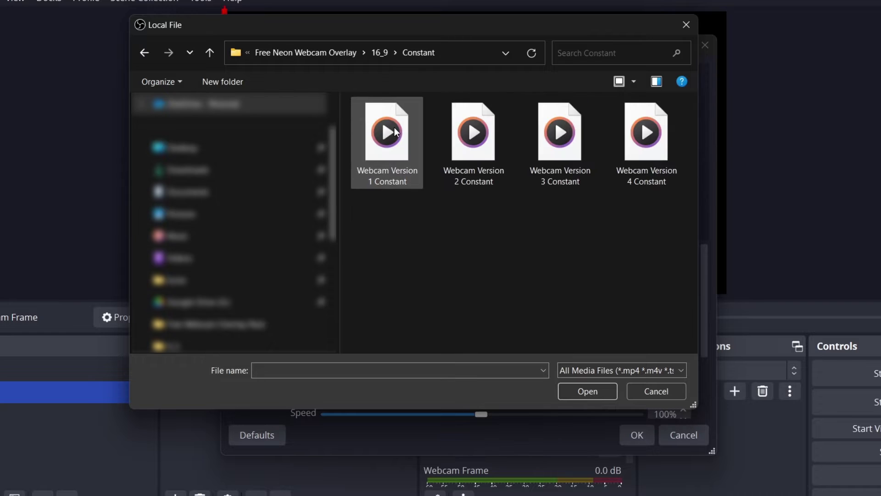
double_click(655, 155)
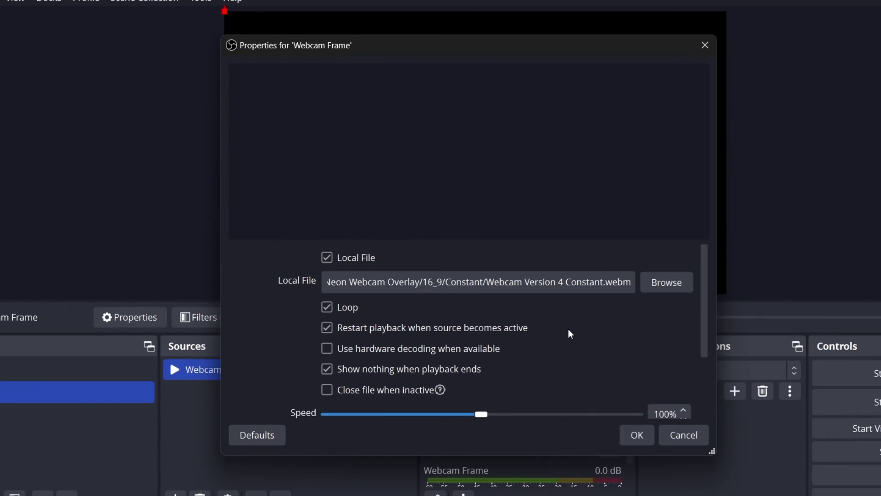
Confirm the Webcam Frame settings and stretch the neon frame to fill the canvas
click(637, 434)
click(305, 371)
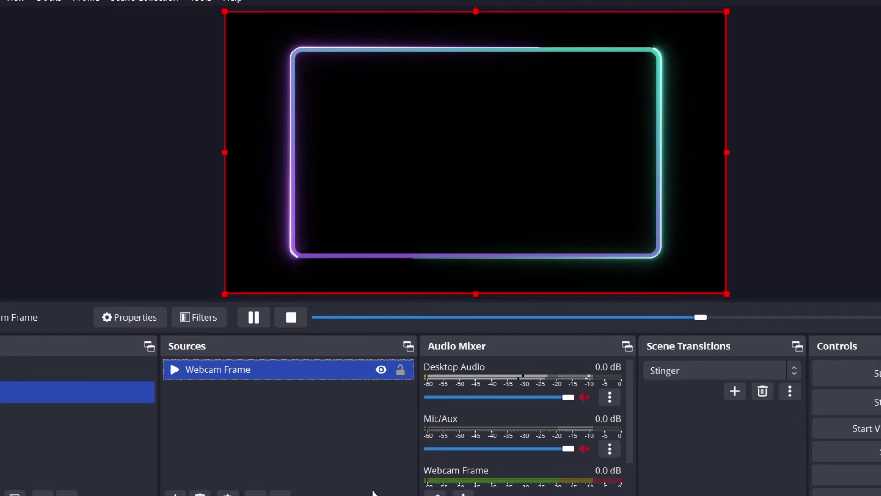
drag(726, 293, 582, 209)
mouse_move(516, 159)
mouse_down()
mouse_move(517, 205)
mouse_move(693, 155)
mouse_move(596, 197)
mouse_move(543, 205)
mouse_move(520, 162)
mouse_up()
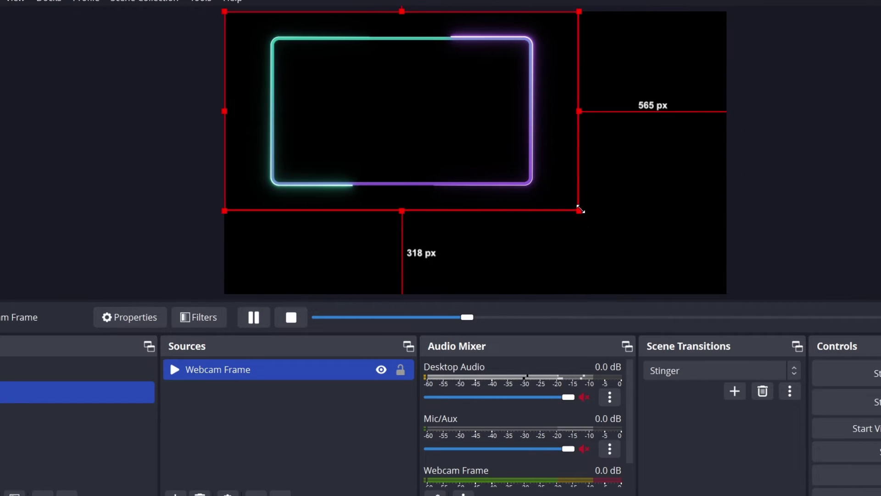
drag(580, 209, 725, 292)
click(323, 400)
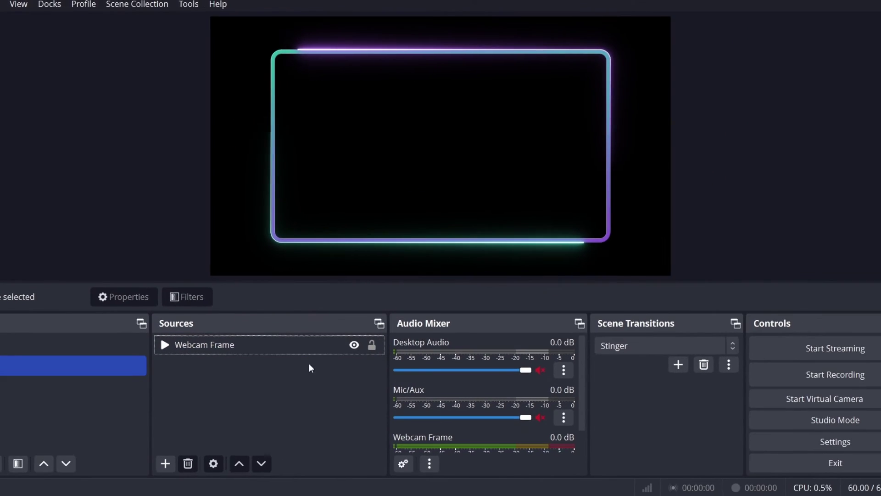
Add an Integrated Camera Video Capture Device 2 and fit it inside the neon frame
click(165, 463)
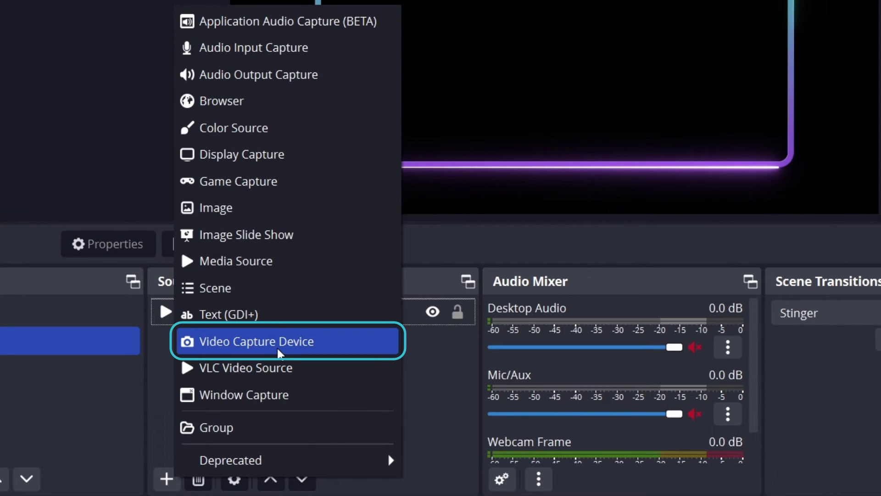
click(276, 346)
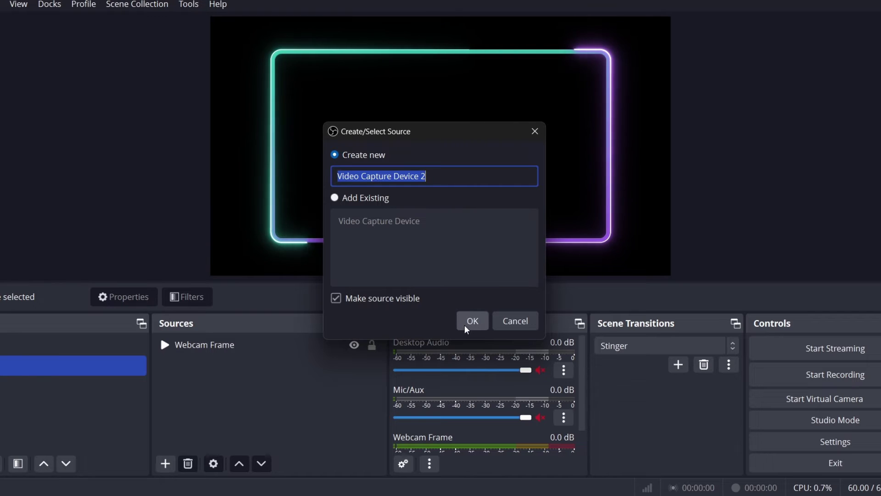
click(466, 322)
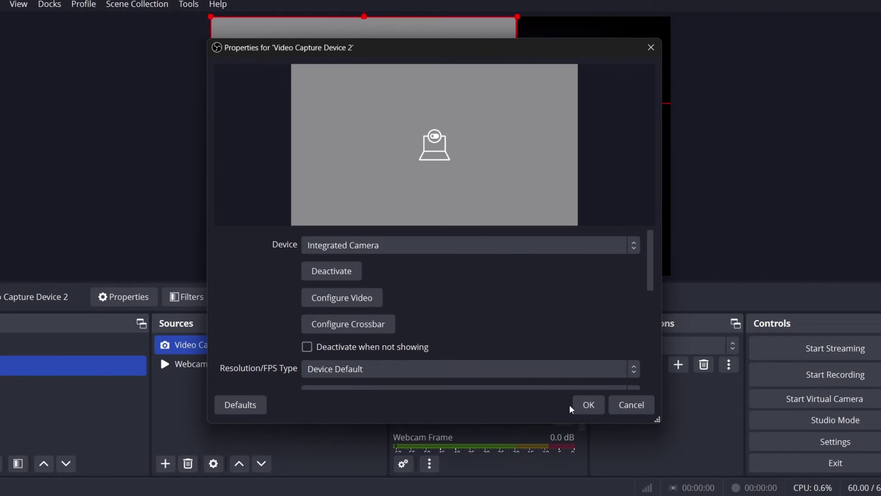
click(587, 405)
drag(368, 158, 599, 239)
Move Video Capture Device 2 below Webcam Frame in the Sources list
click(759, 212)
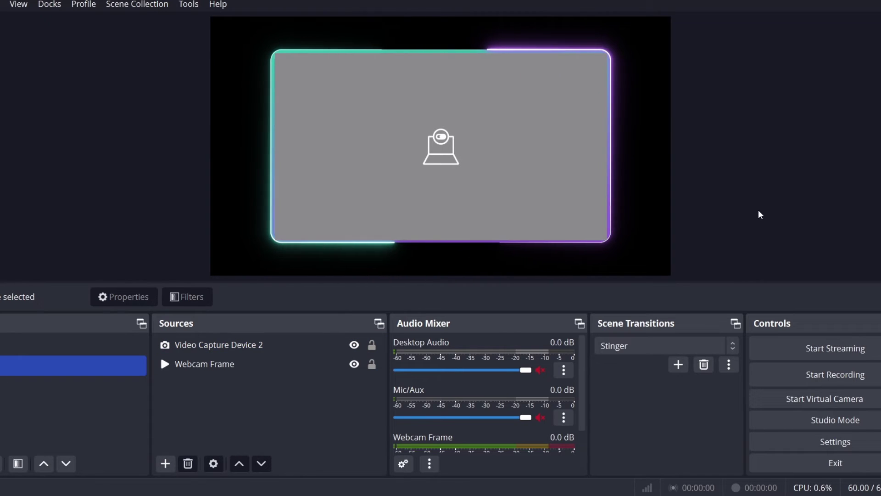
click(234, 344)
drag(230, 345, 236, 373)
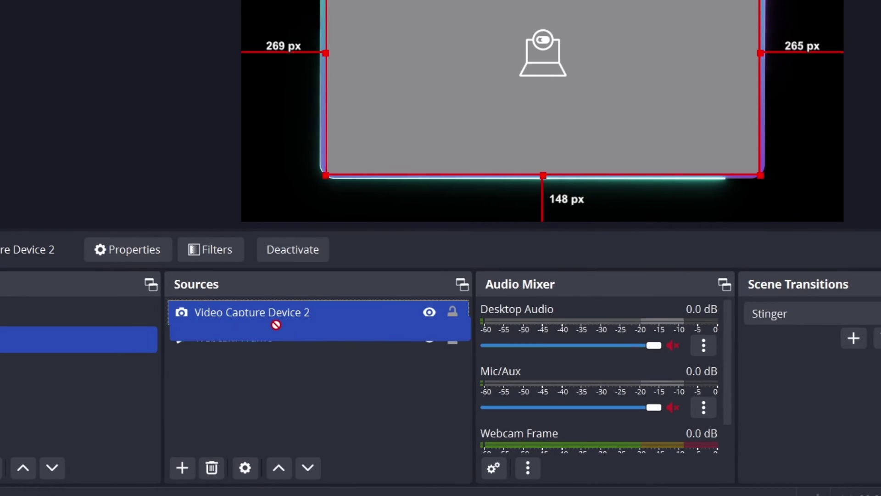
drag(274, 351, 274, 350)
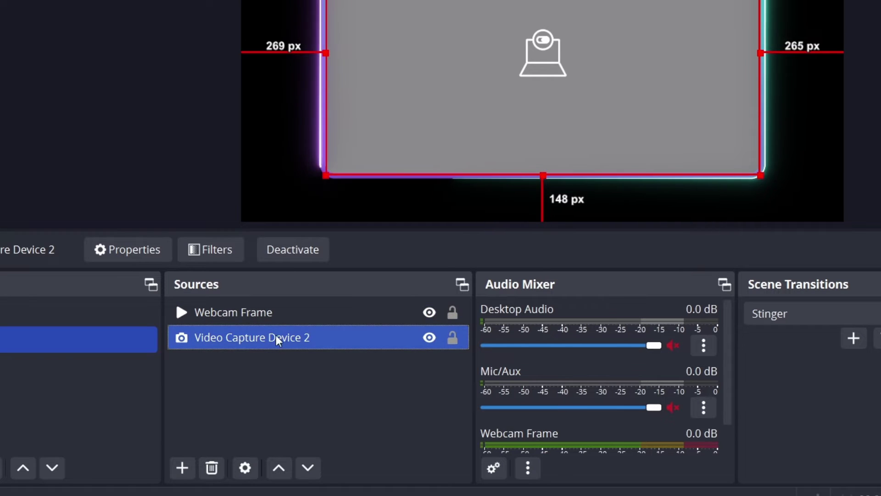
Group Webcam Frame and Video Capture Device 2 into a group named Webcam Stack
click(277, 320)
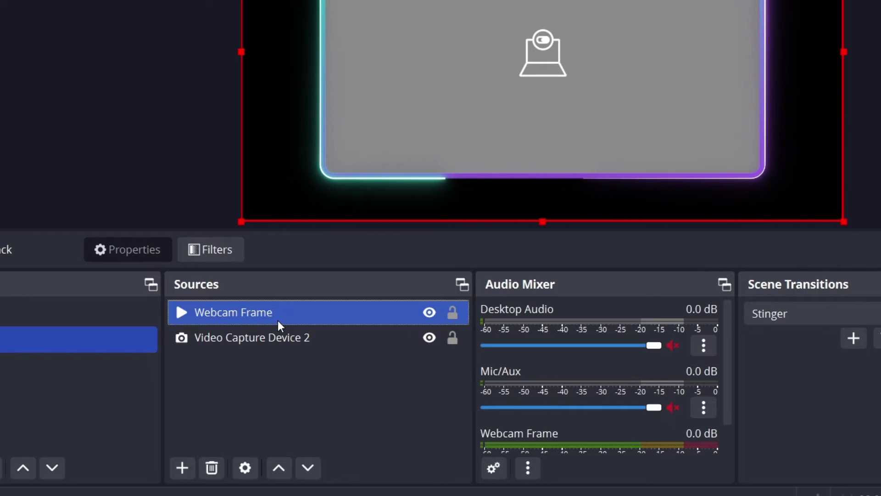
ctrl+click(284, 337)
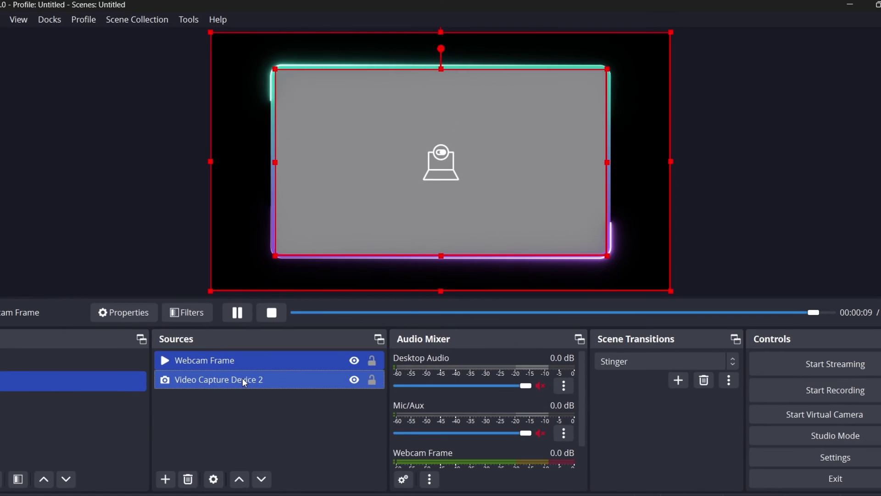
right_click(245, 383)
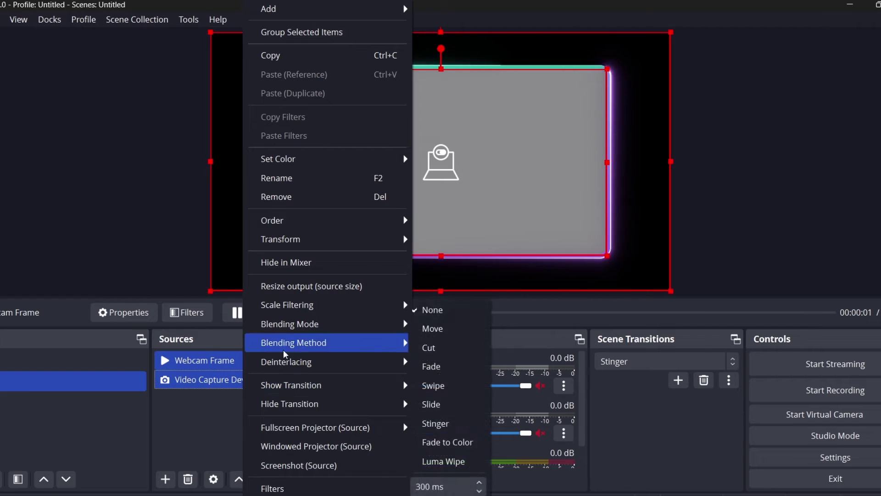
click(328, 39)
text(WEbcam)
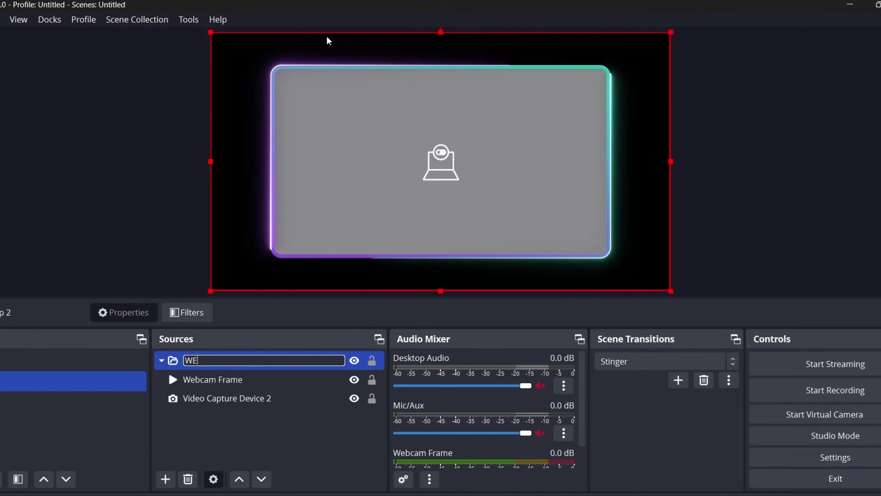
key(BackSpace)
key(BackSpace)
key(BackSpace)
key(BackSpace)
key(BackSpace)
text(ebcam Stack)
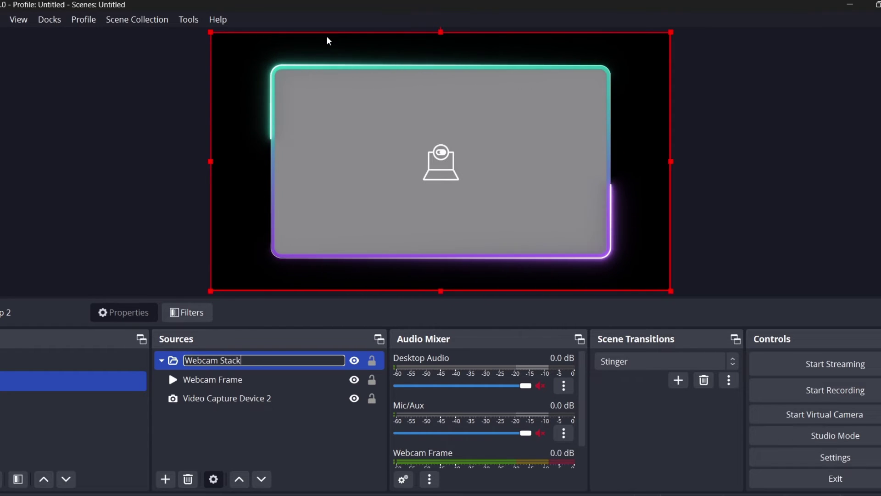
key(Return)
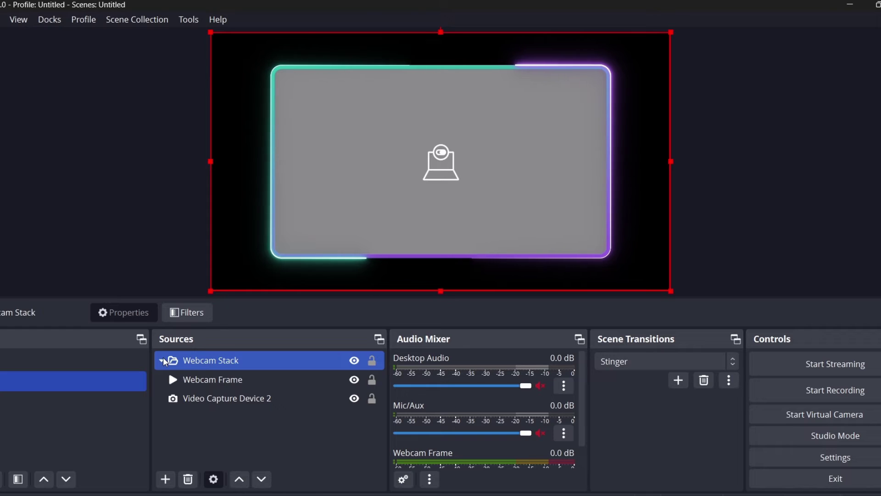
Collapse Webcam Stack, shrink it and place it upper left of centre
click(166, 363)
click(227, 406)
click(238, 362)
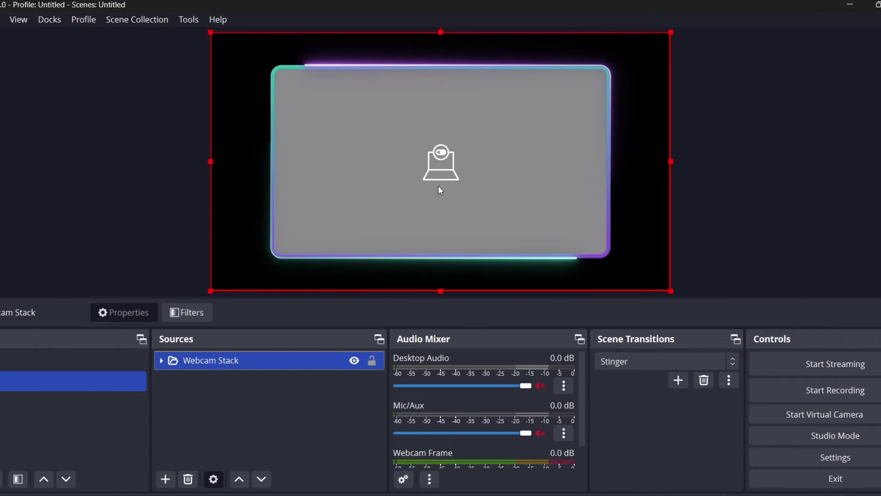
drag(439, 190, 480, 173)
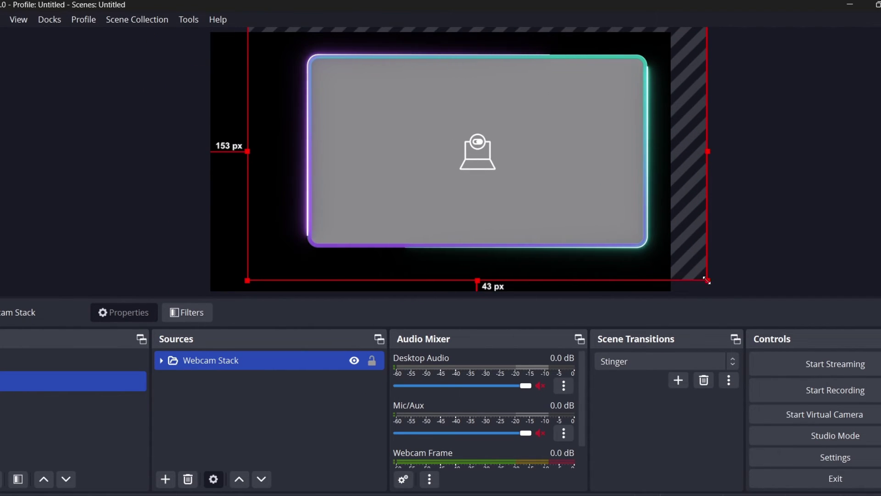
drag(707, 280, 469, 173)
drag(454, 128, 453, 193)
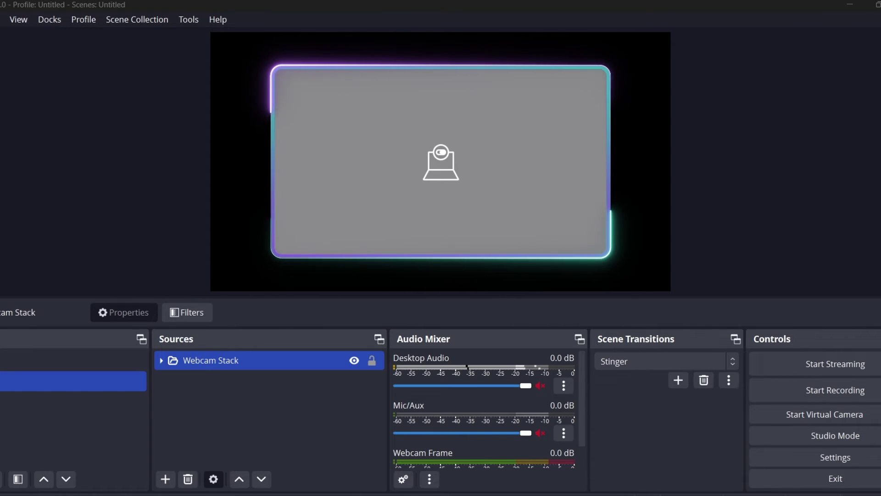
Expand Webcam Stack and open the Filters window for Webcam Frame
click(161, 361)
click(260, 379)
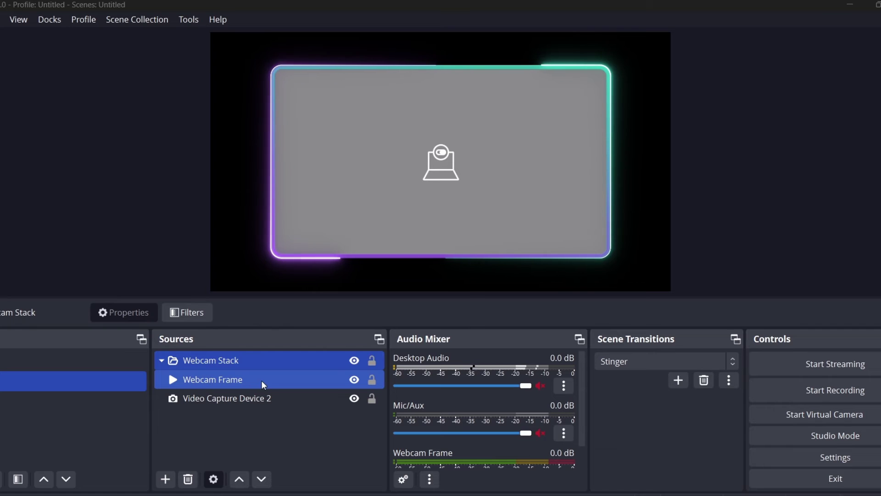
right_click(261, 380)
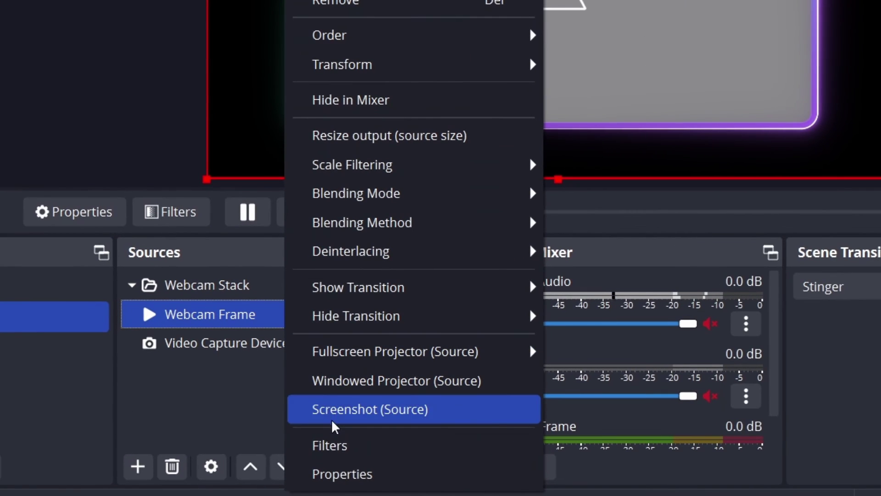
click(374, 442)
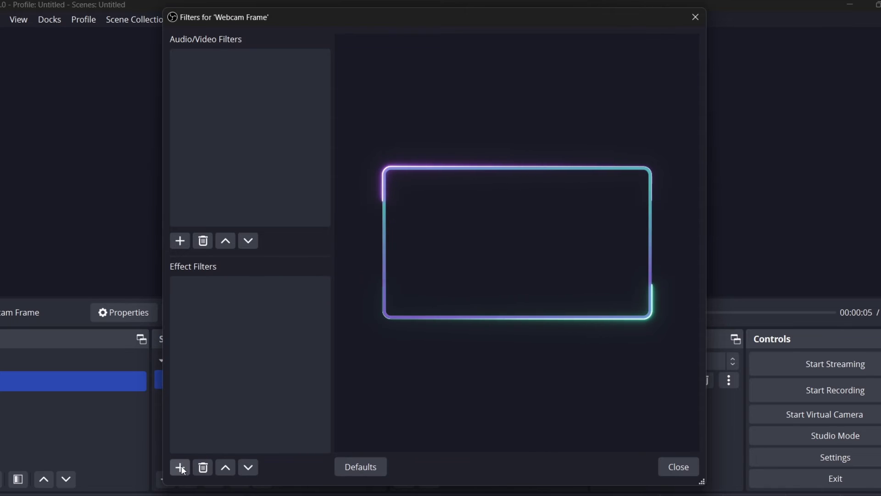
Add a Color Correction filter with Hue Shift 180 and increased saturation
click(181, 468)
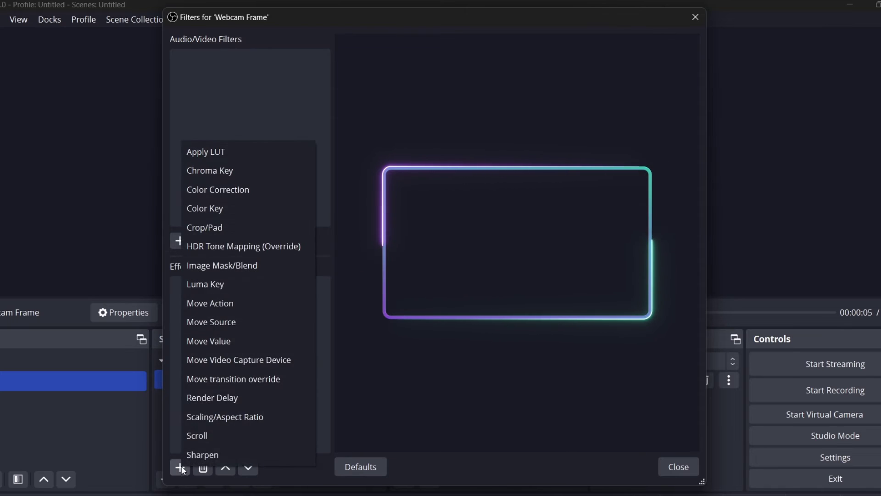
click(225, 191)
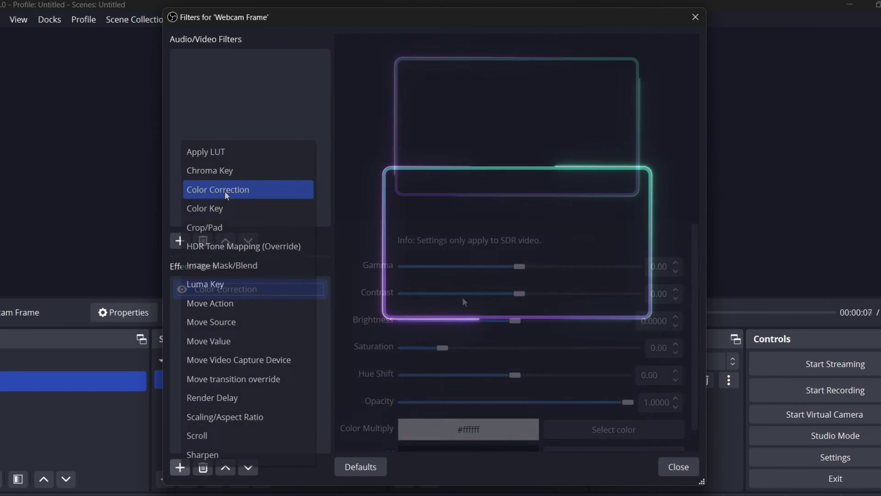
drag(516, 374, 641, 376)
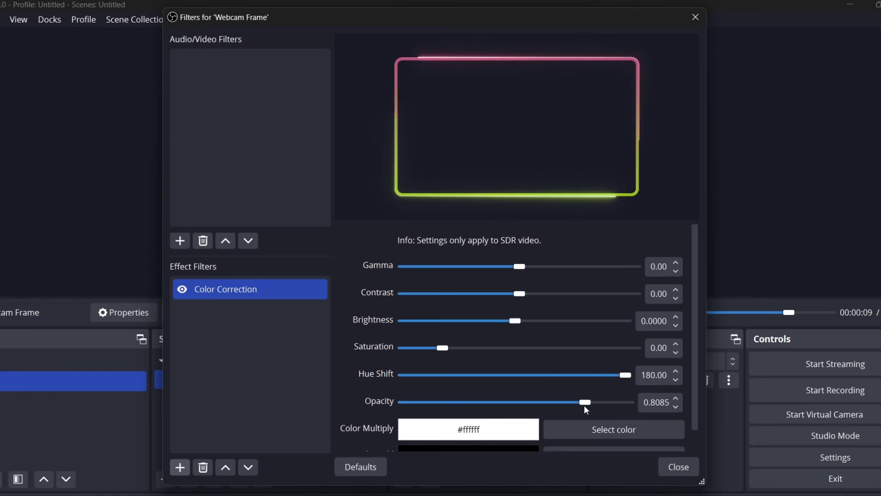
drag(442, 347, 478, 348)
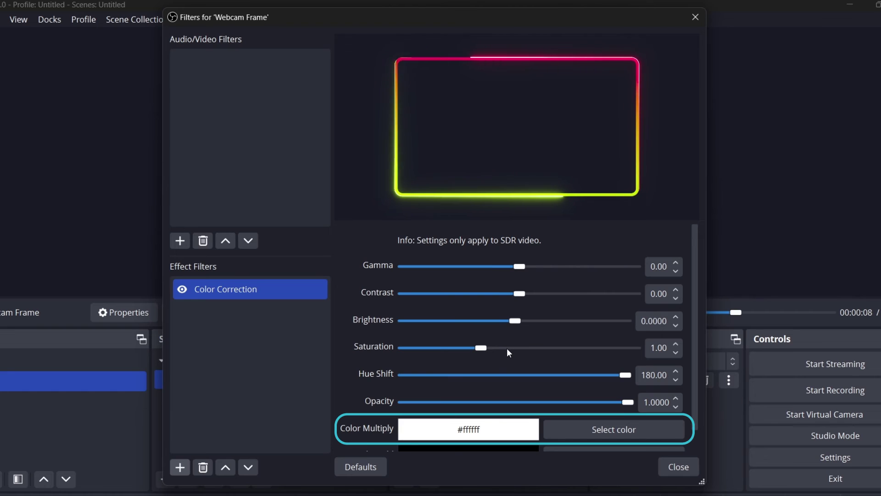
Set Color Multiply to red #ff0004 to tint the neon border
click(584, 424)
drag(465, 191, 397, 100)
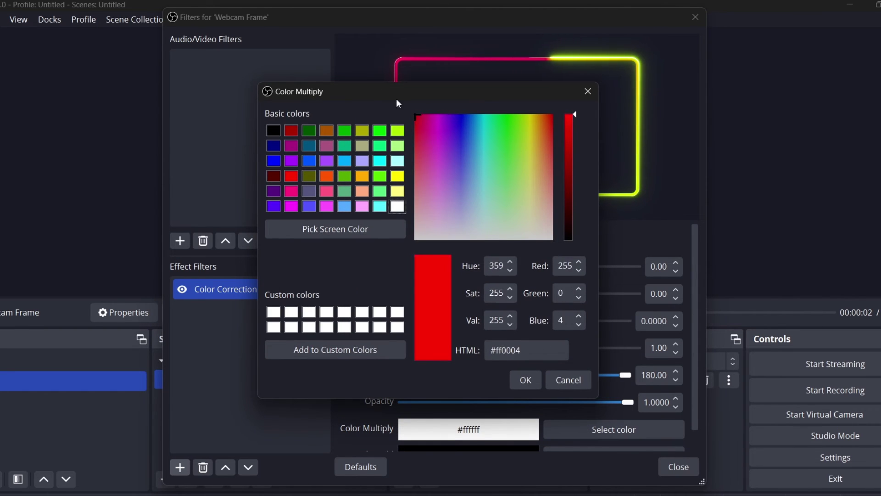
click(525, 379)
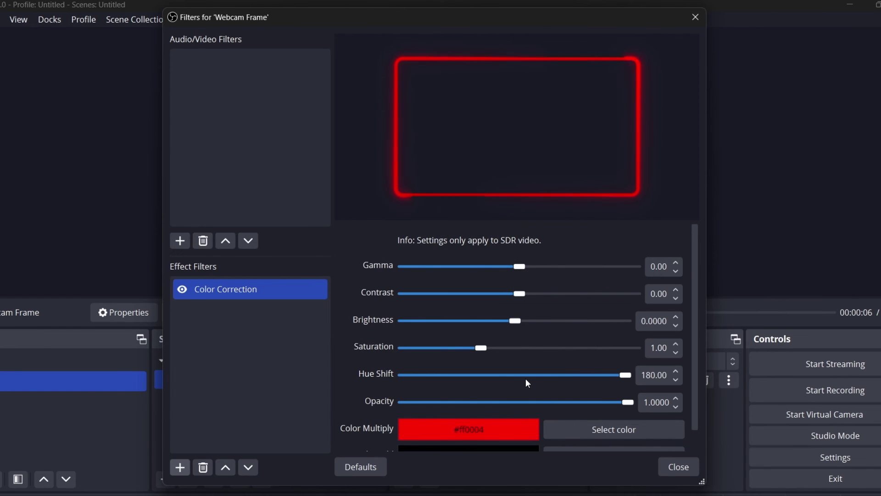
click(564, 425)
drag(491, 183, 491, 240)
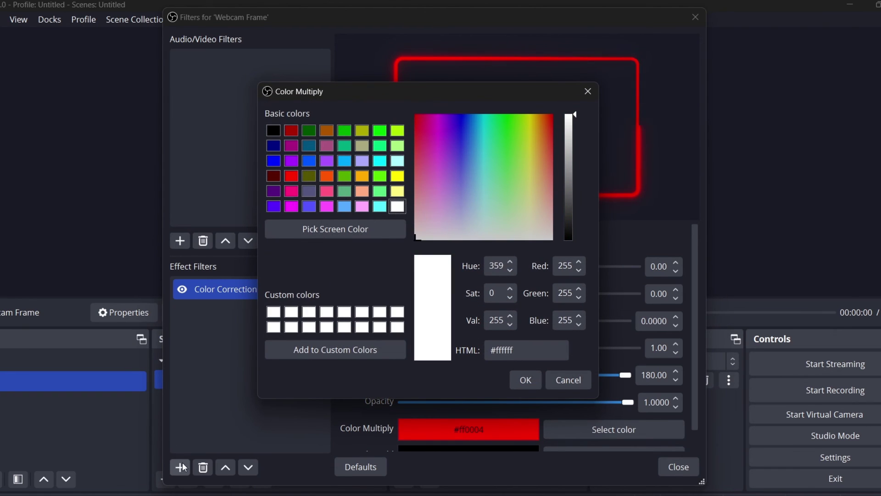